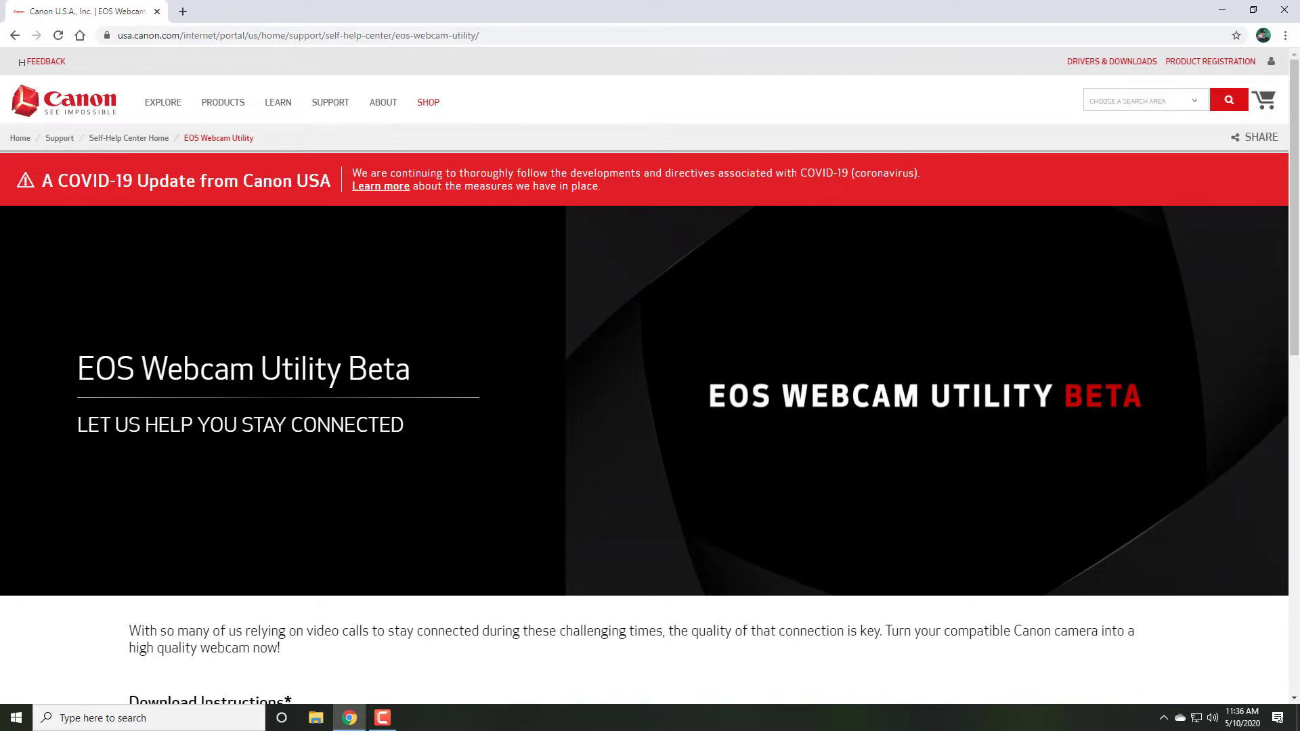
Step: Scroll down the Canon USA camera lists and open the EOS M50 support page
{"action": "scroll", "coordinate": [294, 223], "scroll_direction": "down", "scroll_amount": 7}
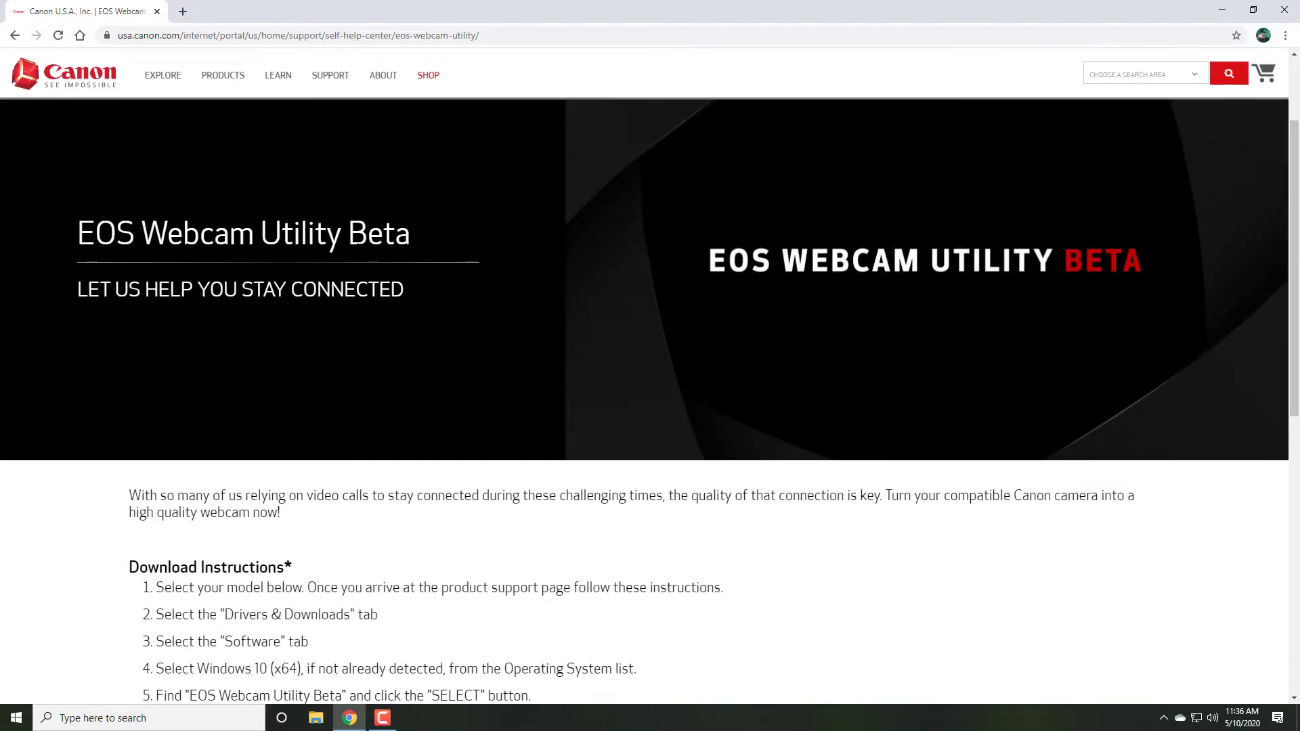
{"action": "scroll", "coordinate": [294, 223], "scroll_direction": "down", "scroll_amount": 3}
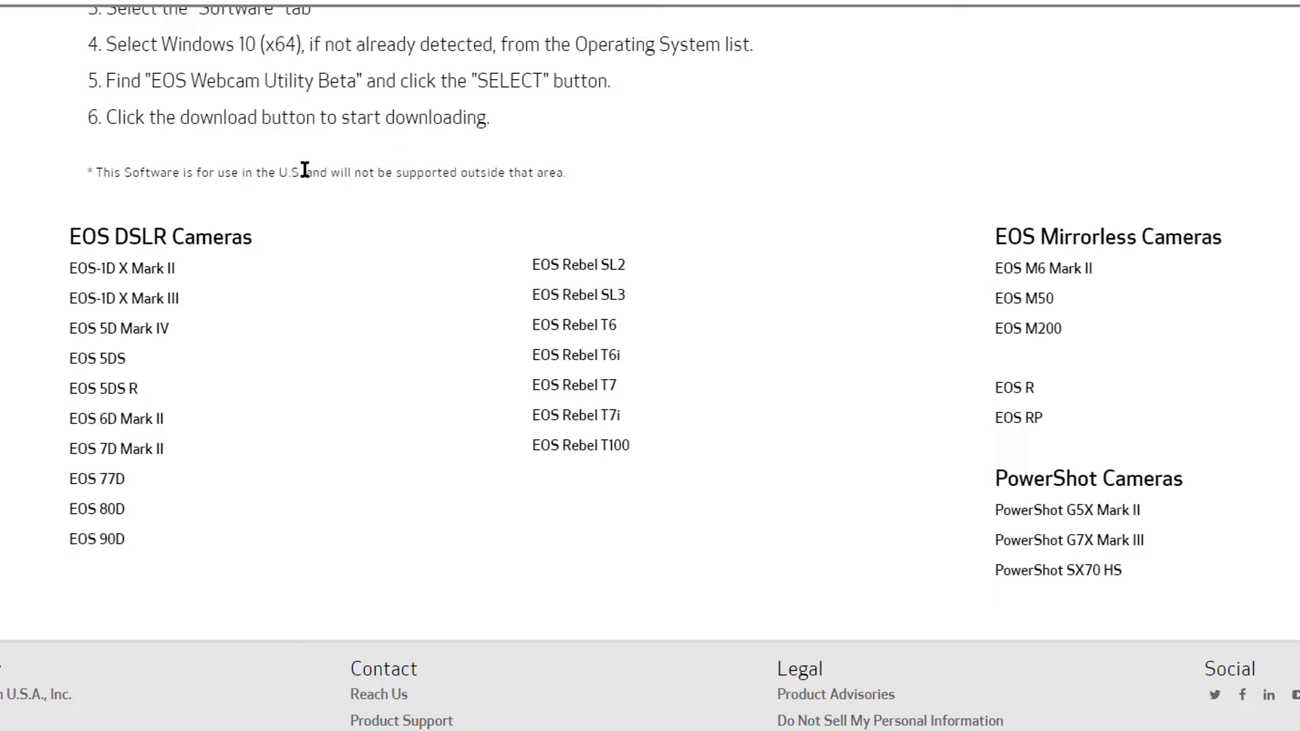
{"action": "left_click", "coordinate": [1029, 298]}
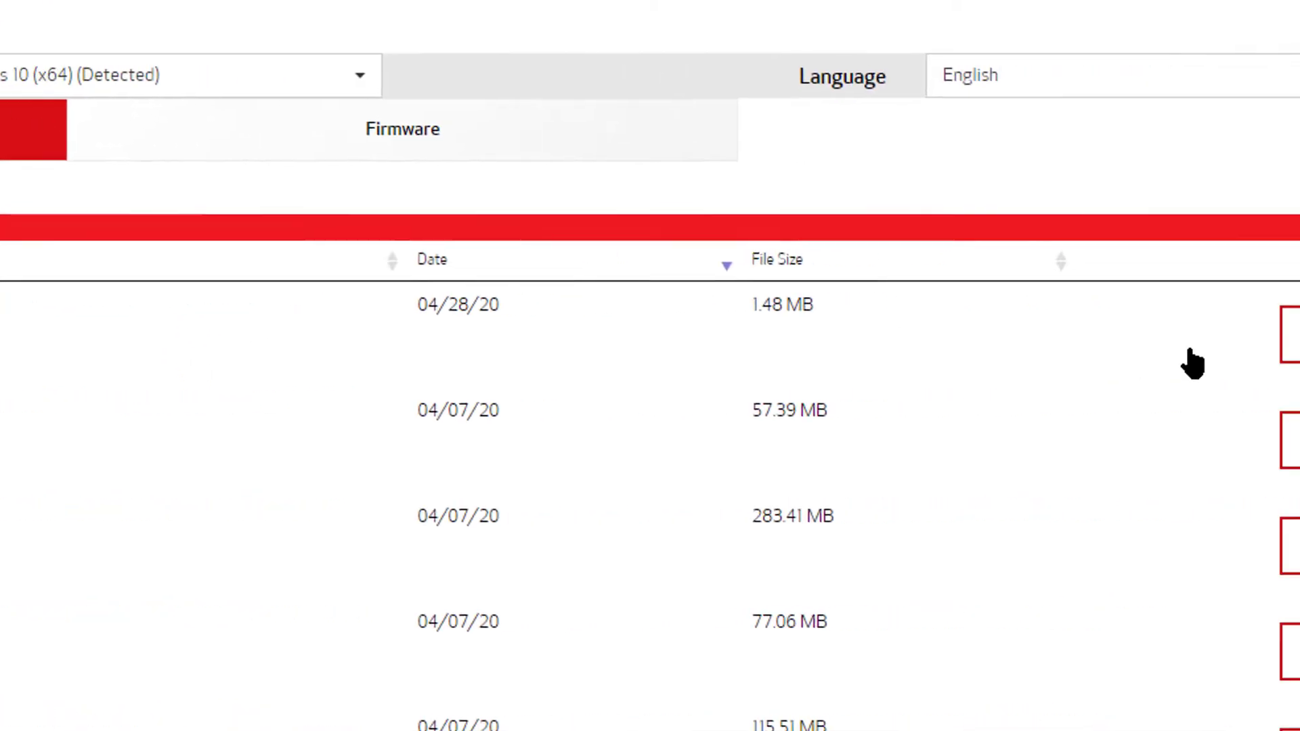
Step: Download EOSWebcamUtilityBeta-WIN0.9.0.zip and open it from Chrome's download bar
{"action": "left_click", "coordinate": [897, 348]}
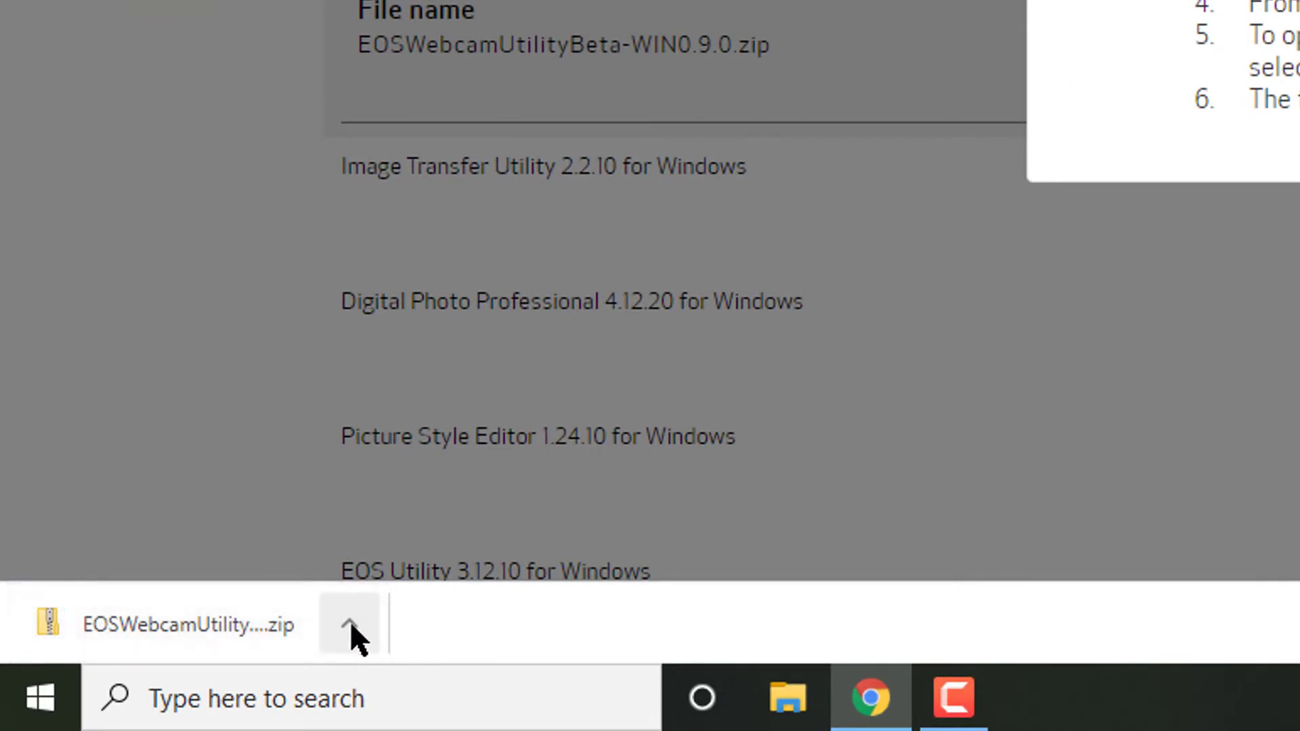
{"action": "left_click", "coordinate": [284, 626]}
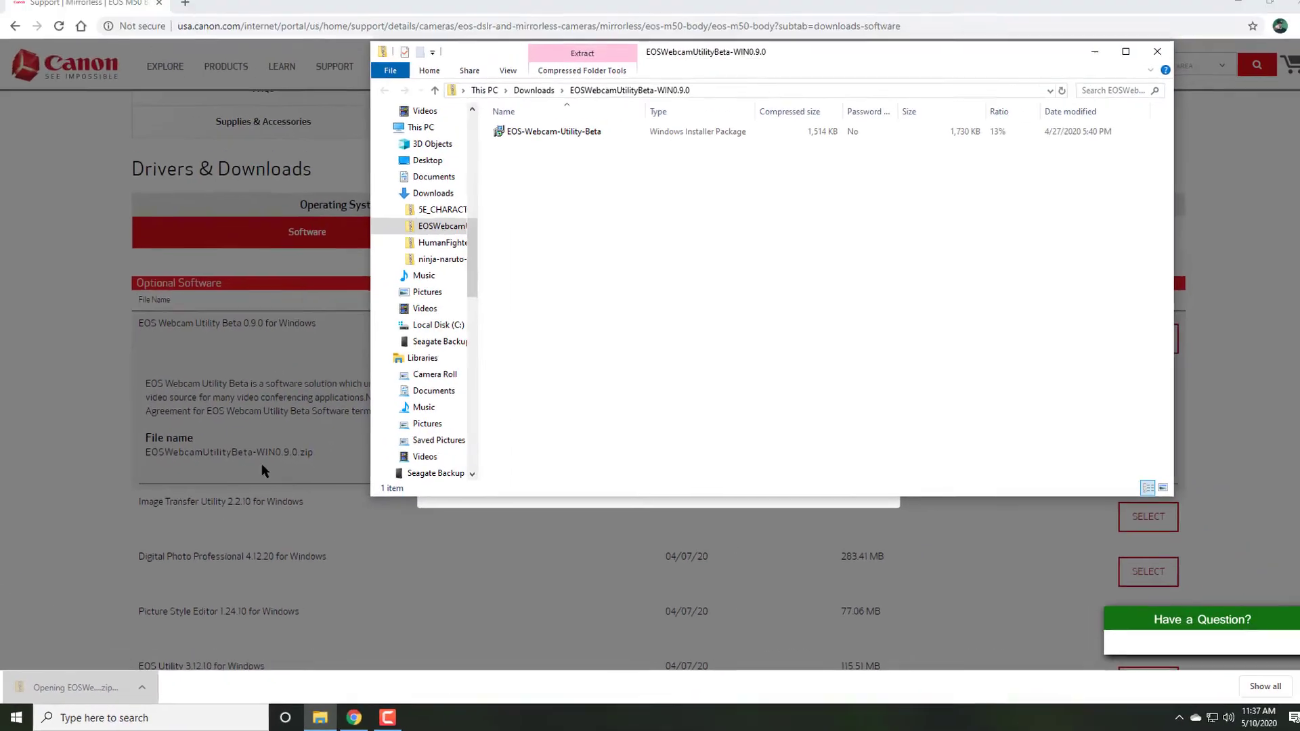
Step: Run the EOS-Webcam-Utility-Beta installer, accept the licence agreement, and install the utility
{"action": "left_click", "coordinate": [558, 136]}
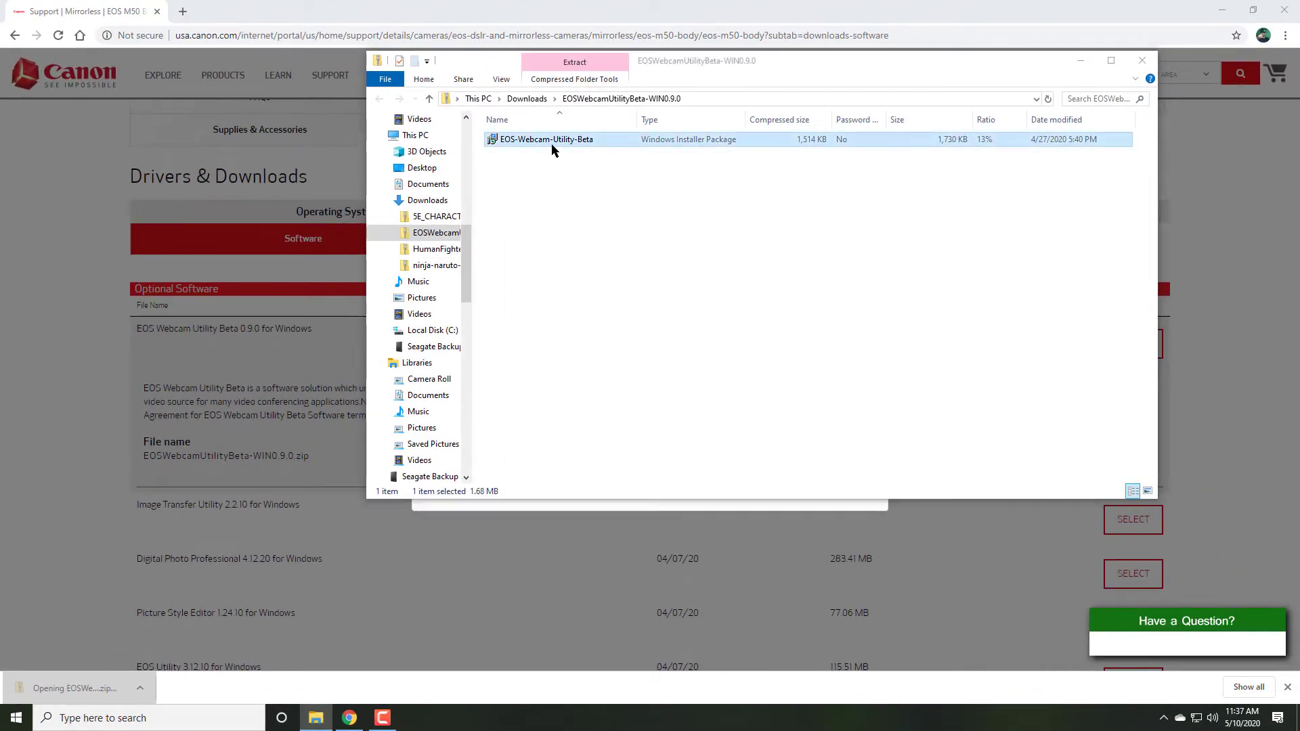
{"action": "double_click", "coordinate": [550, 141]}
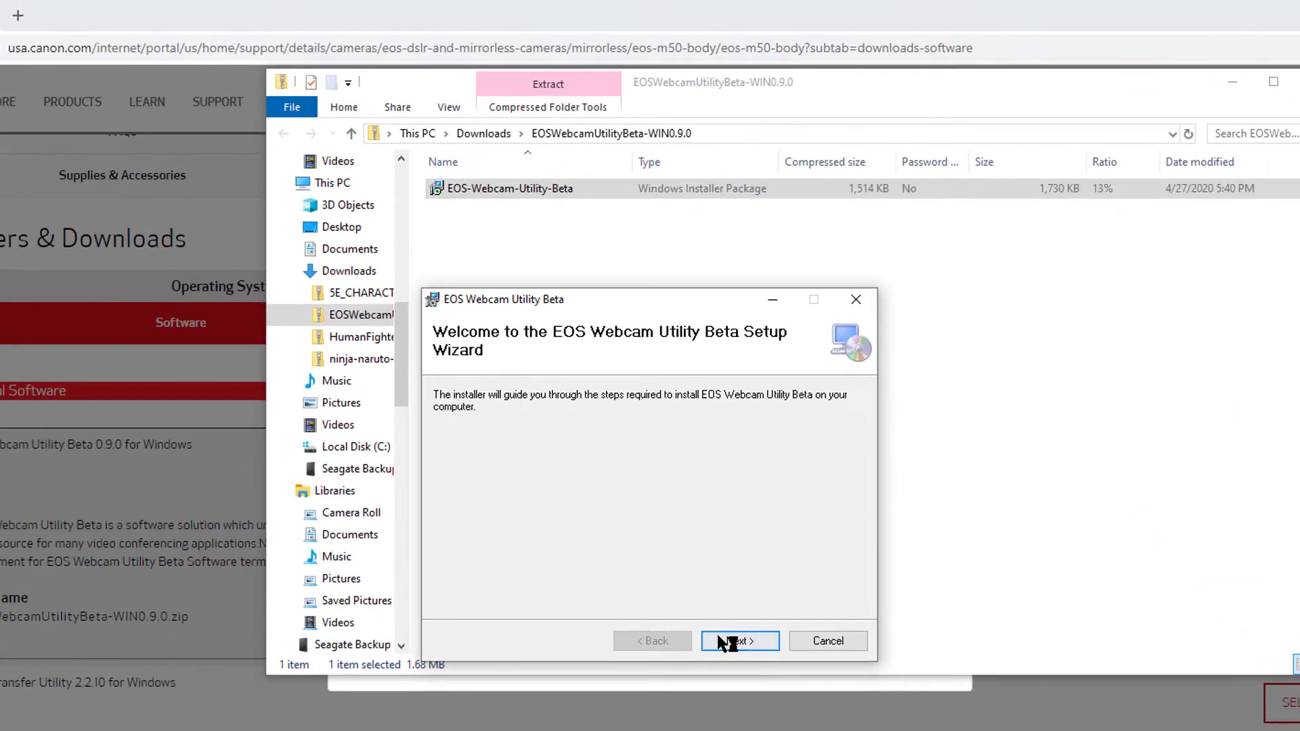
{"action": "left_click", "coordinate": [737, 640]}
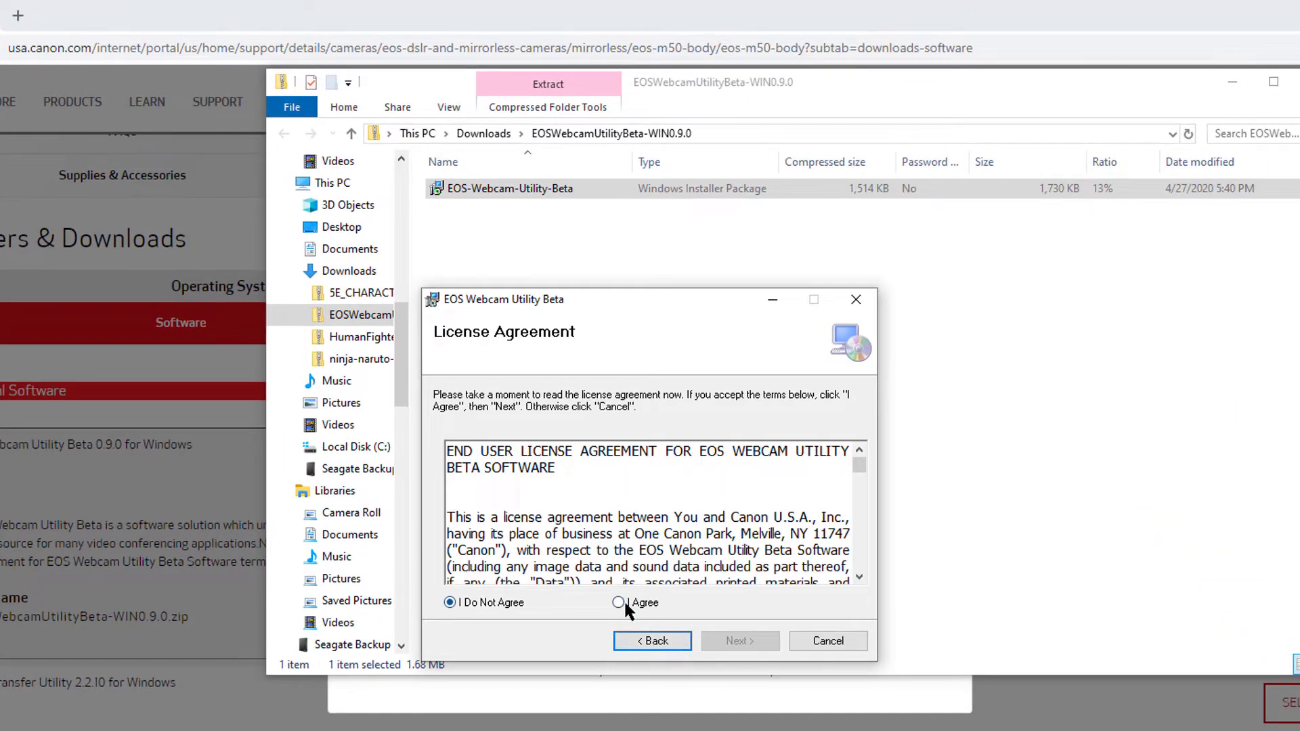
{"action": "left_click", "coordinate": [623, 600]}
{"action": "left_click", "coordinate": [712, 639]}
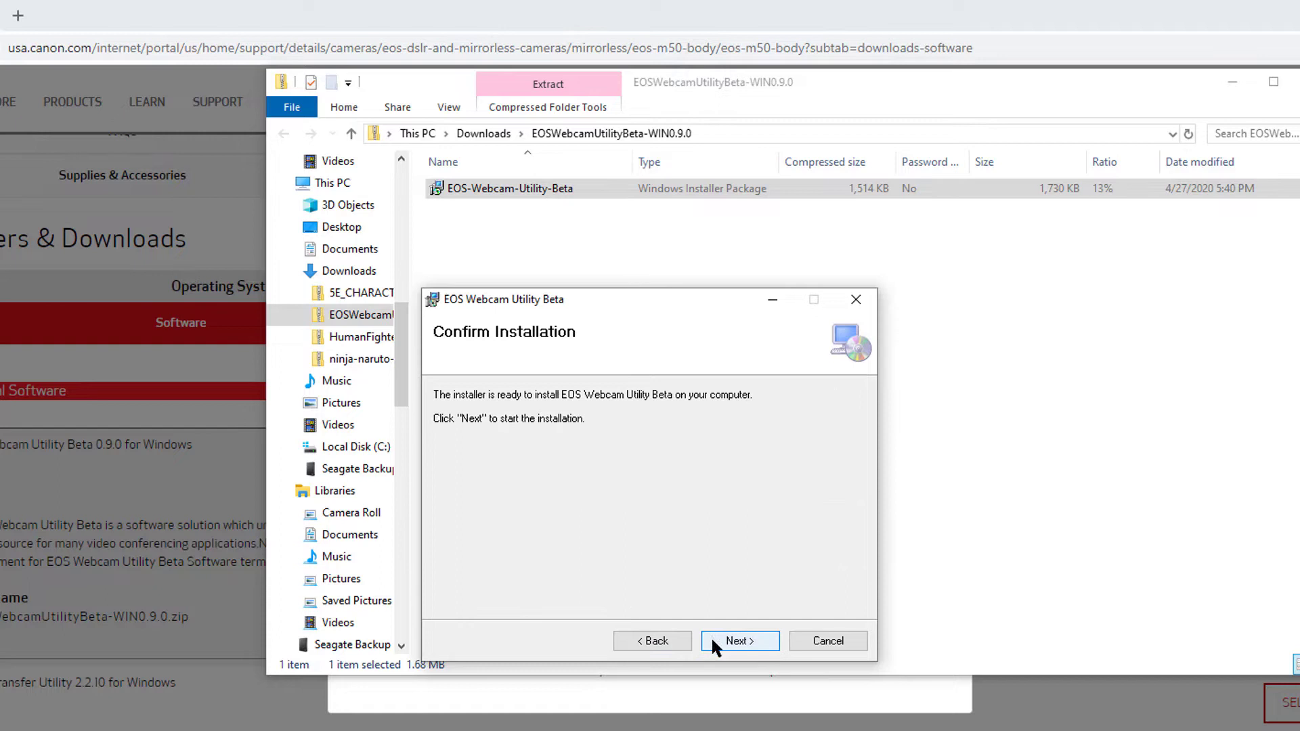
{"action": "left_click", "coordinate": [713, 643]}
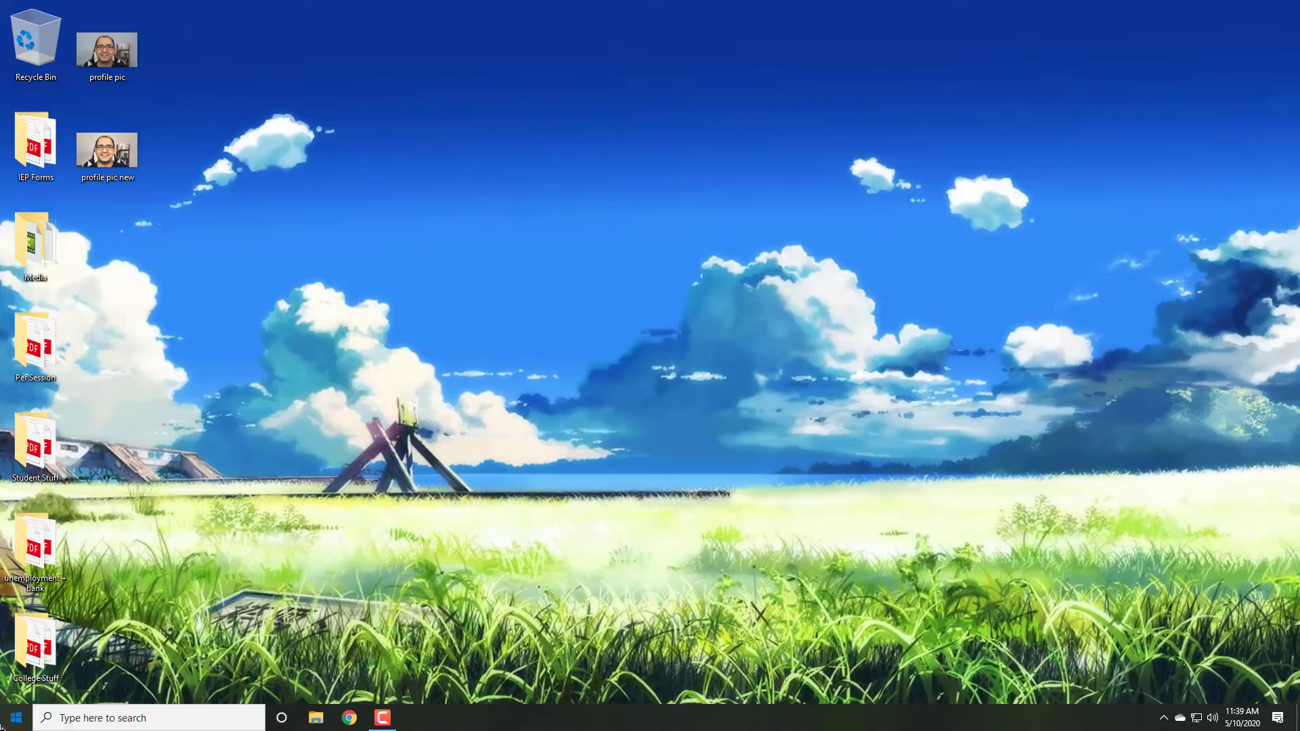
Step: Launch Chrome, go to meet.google.com, and start a new meeting
{"action": "left_click", "coordinate": [2, 726]}
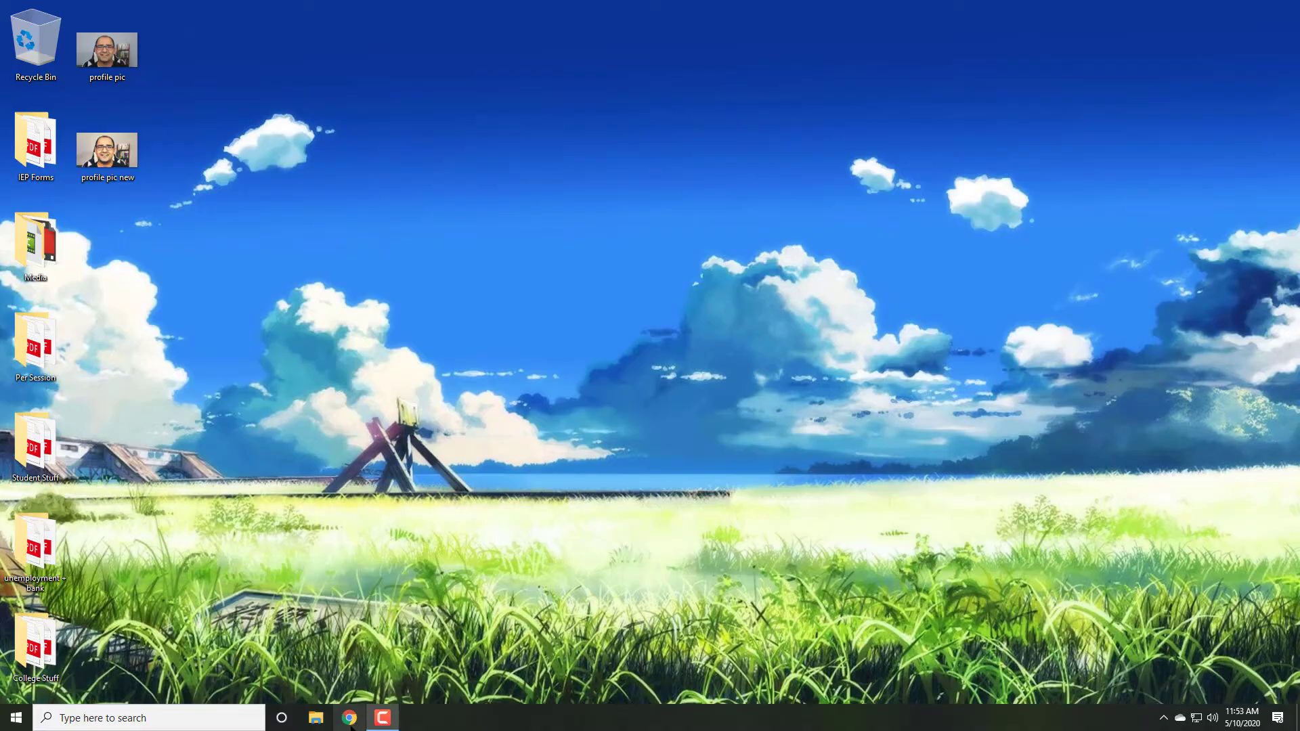
{"action": "left_click", "coordinate": [350, 719]}
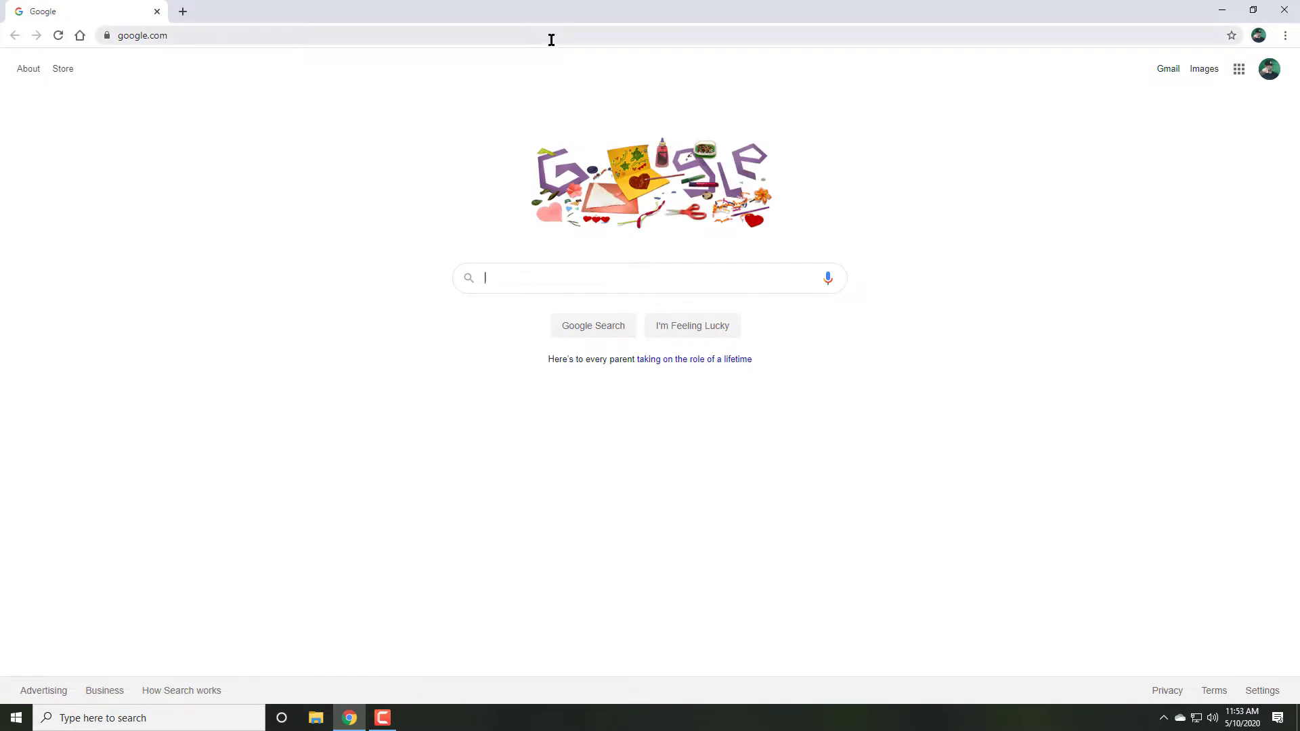
{"action": "key", "text": "ctrl+l"}
{"action": "type", "text": "meet.google.com"}
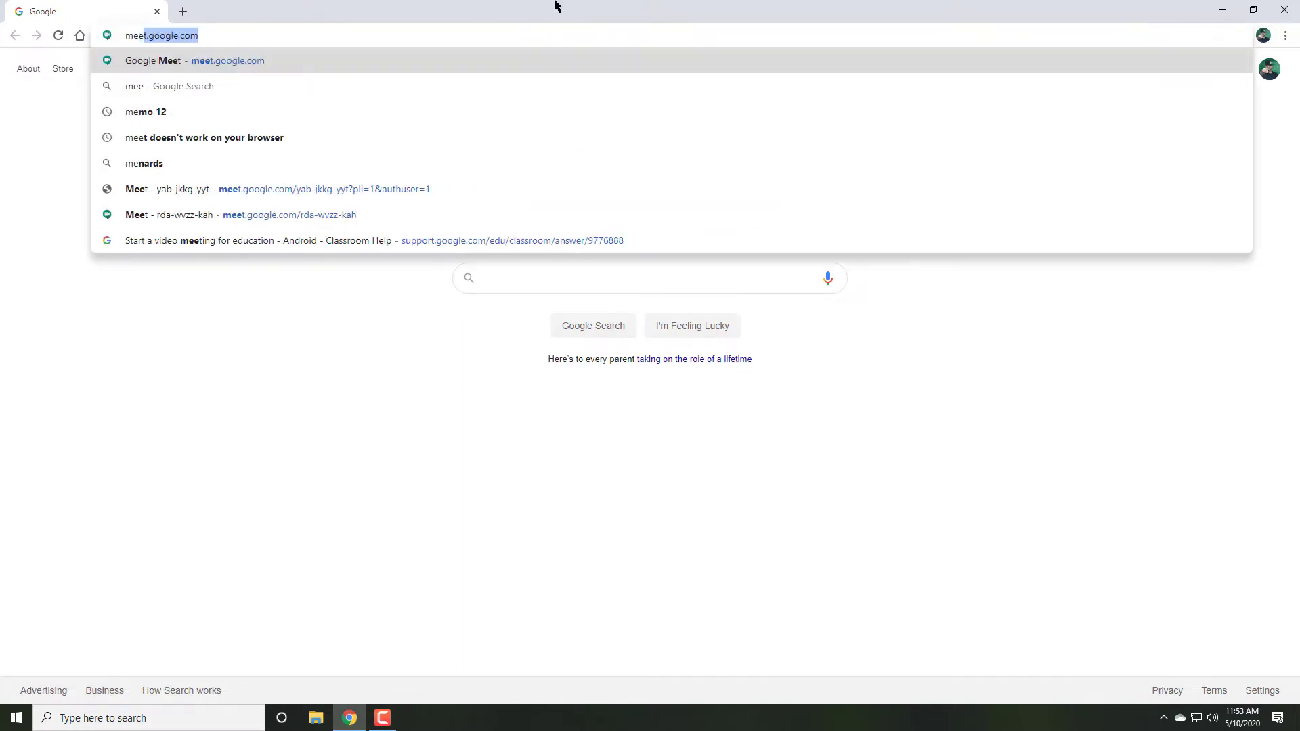
{"action": "key", "text": "Return"}
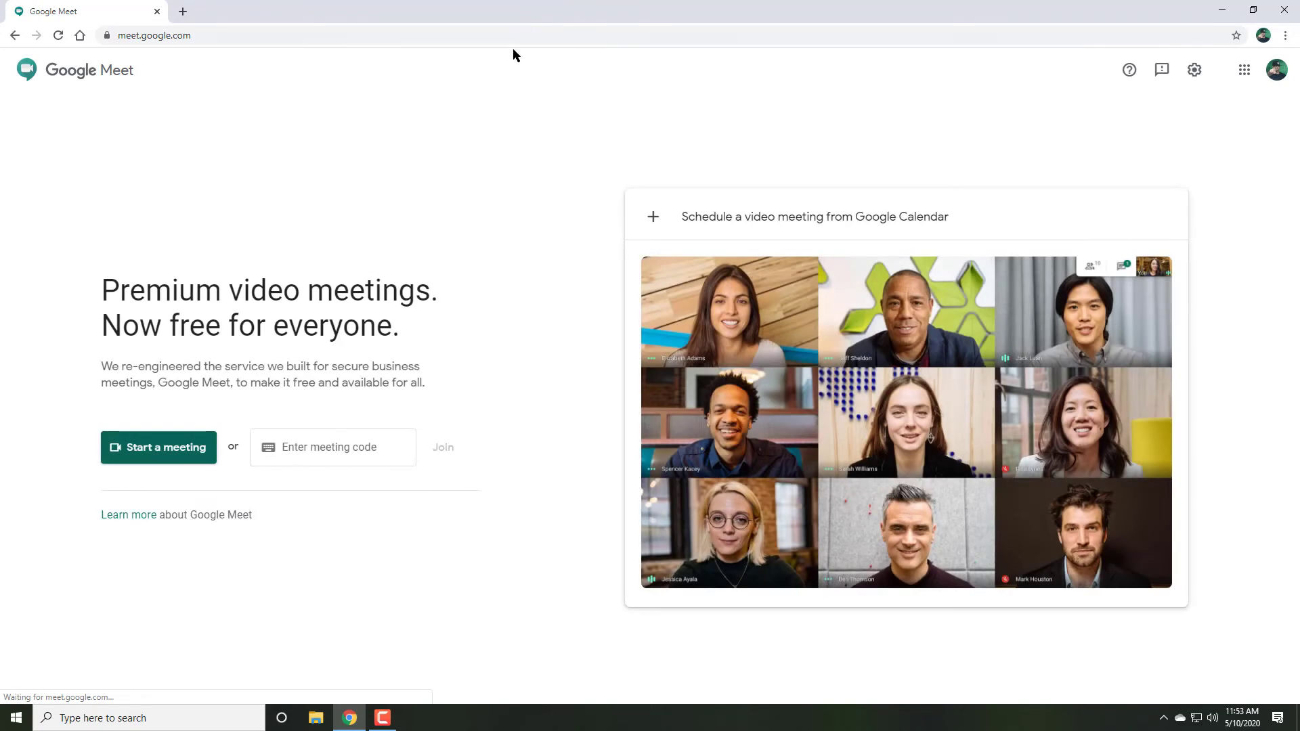
{"action": "left_click", "coordinate": [158, 447]}
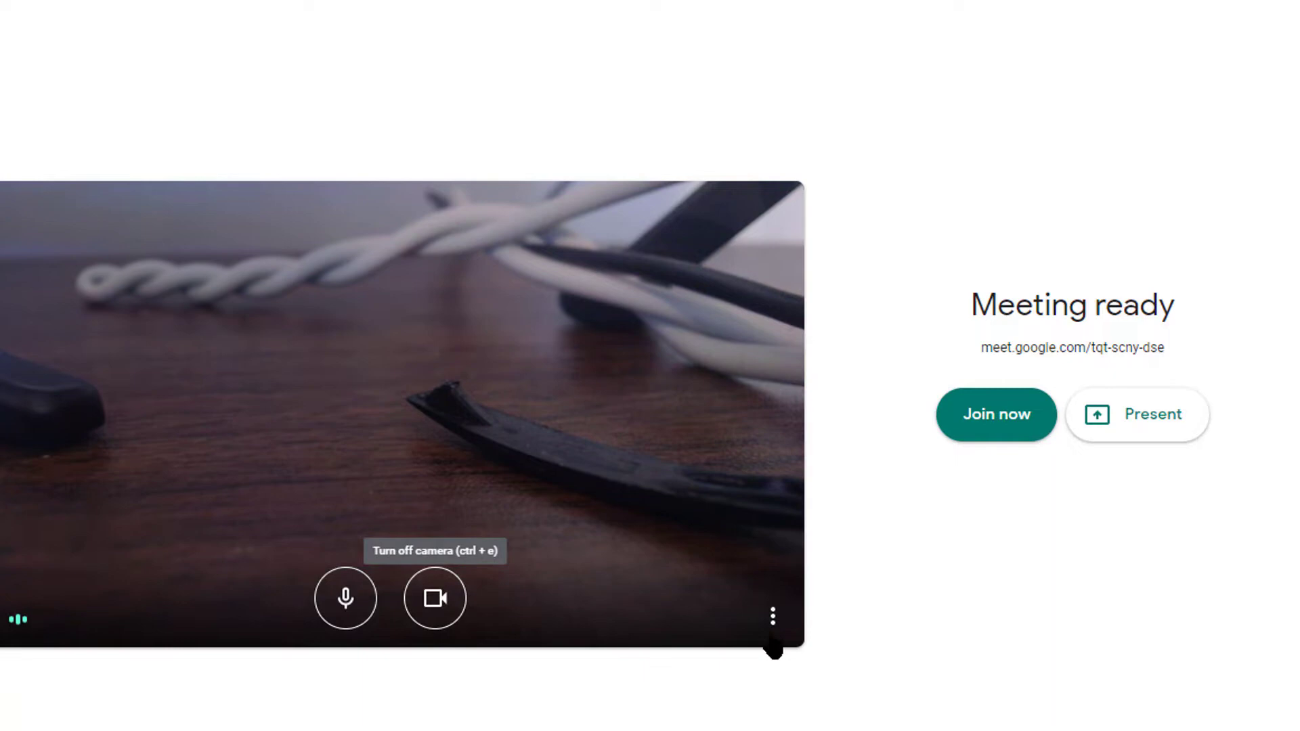
Step: In Meet's Video settings, choose EOS Webcam Utility Beta as the camera and close settings
{"action": "left_click", "coordinate": [772, 617]}
{"action": "left_click", "coordinate": [716, 464]}
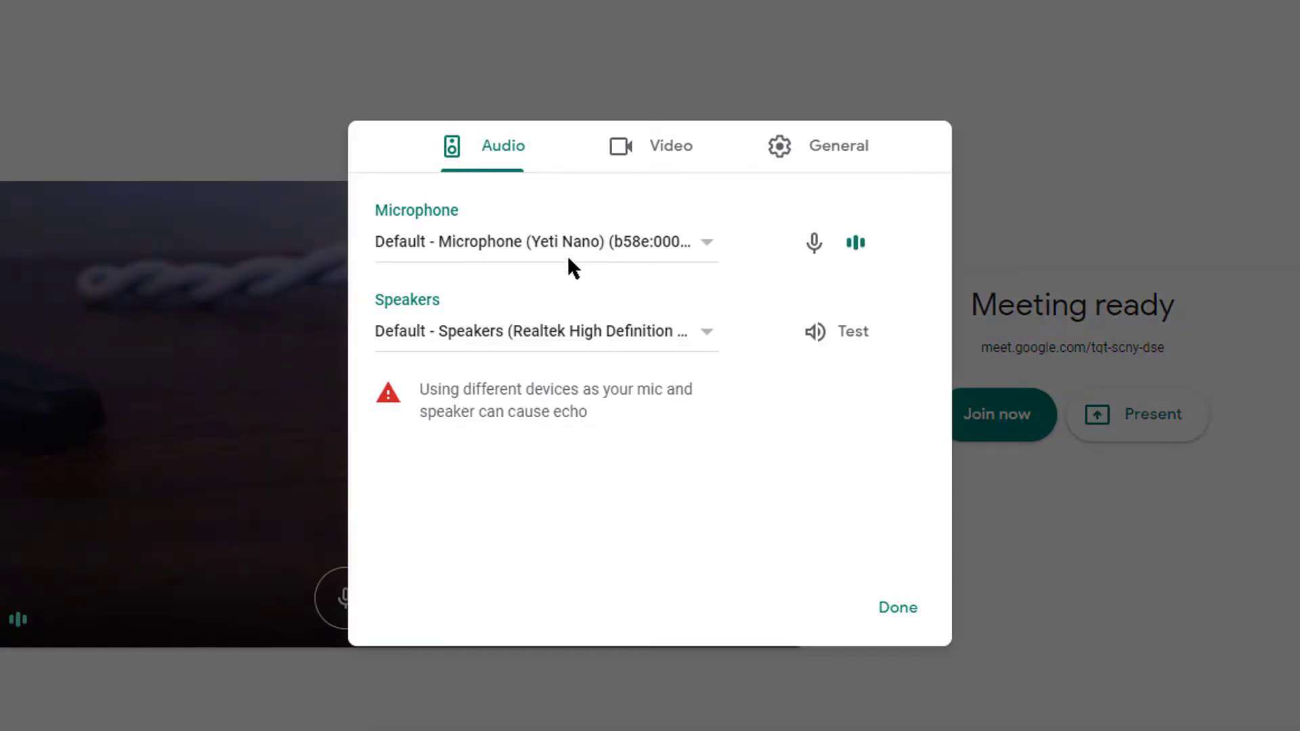
{"action": "left_click", "coordinate": [630, 155]}
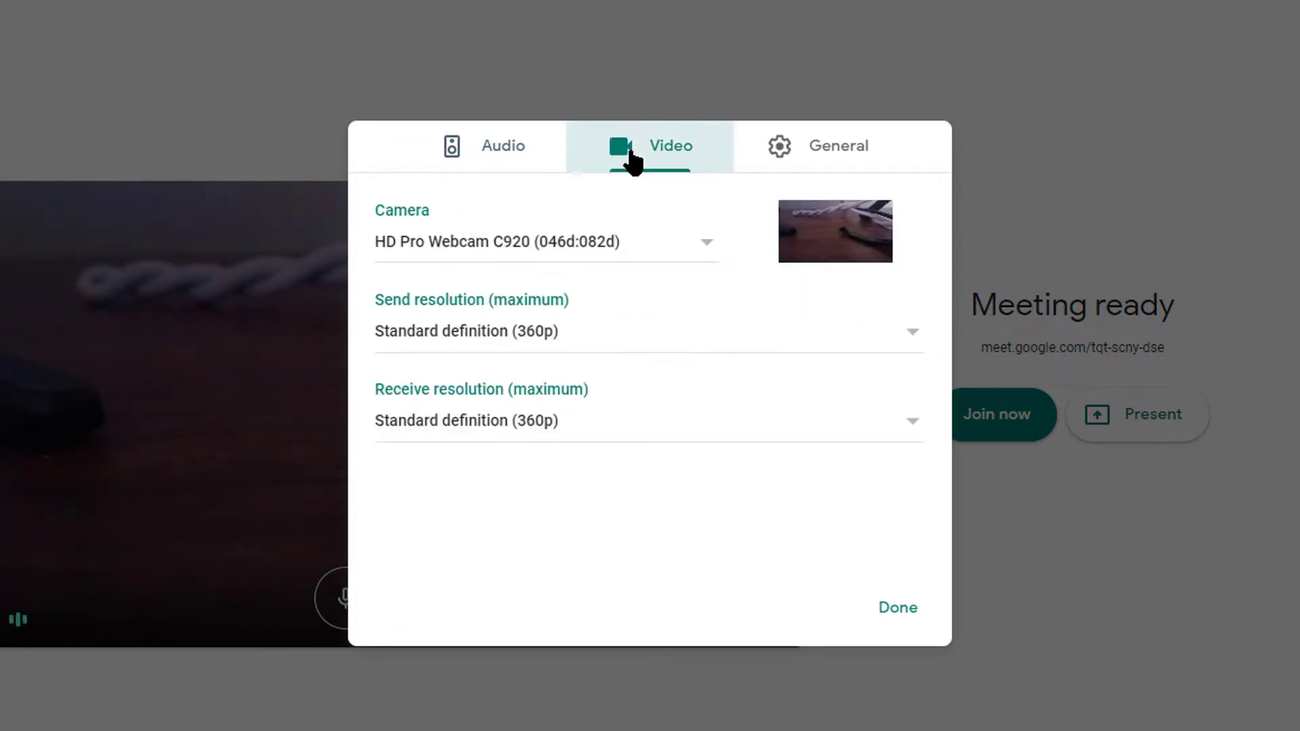
{"action": "left_click", "coordinate": [577, 268]}
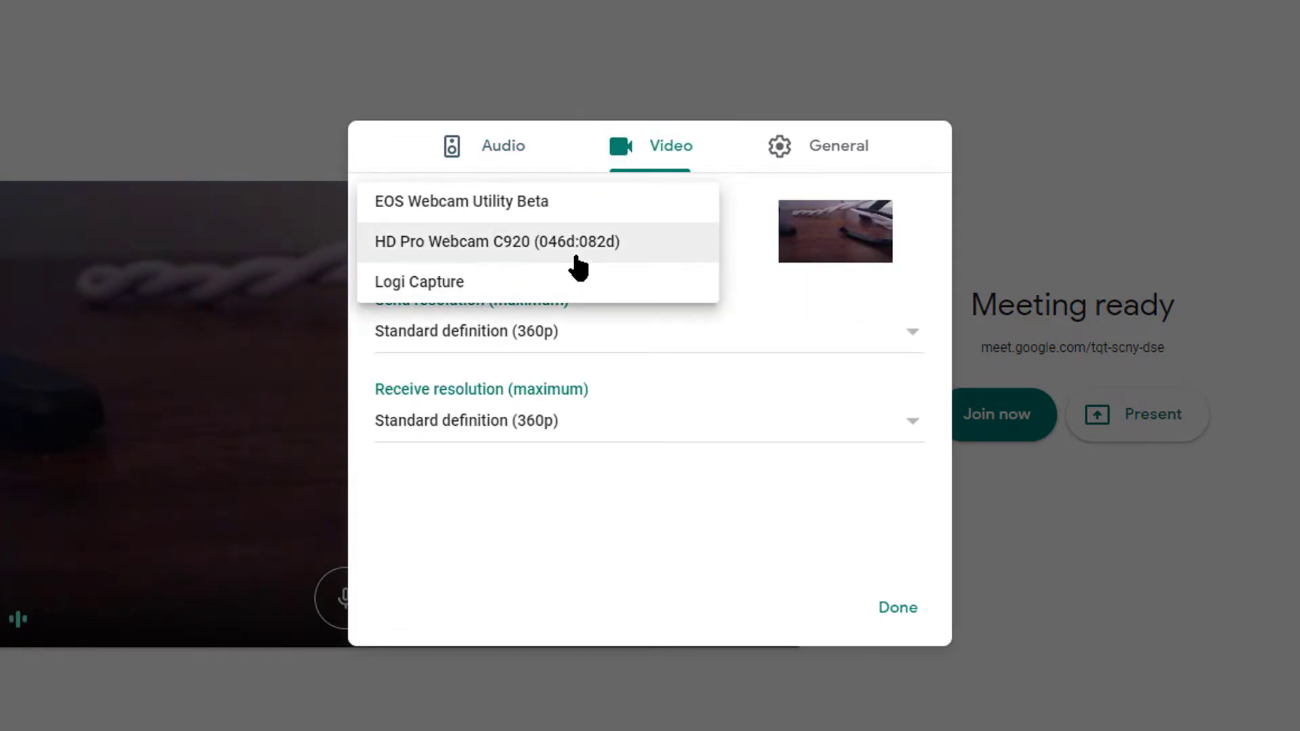
{"action": "left_click", "coordinate": [490, 216]}
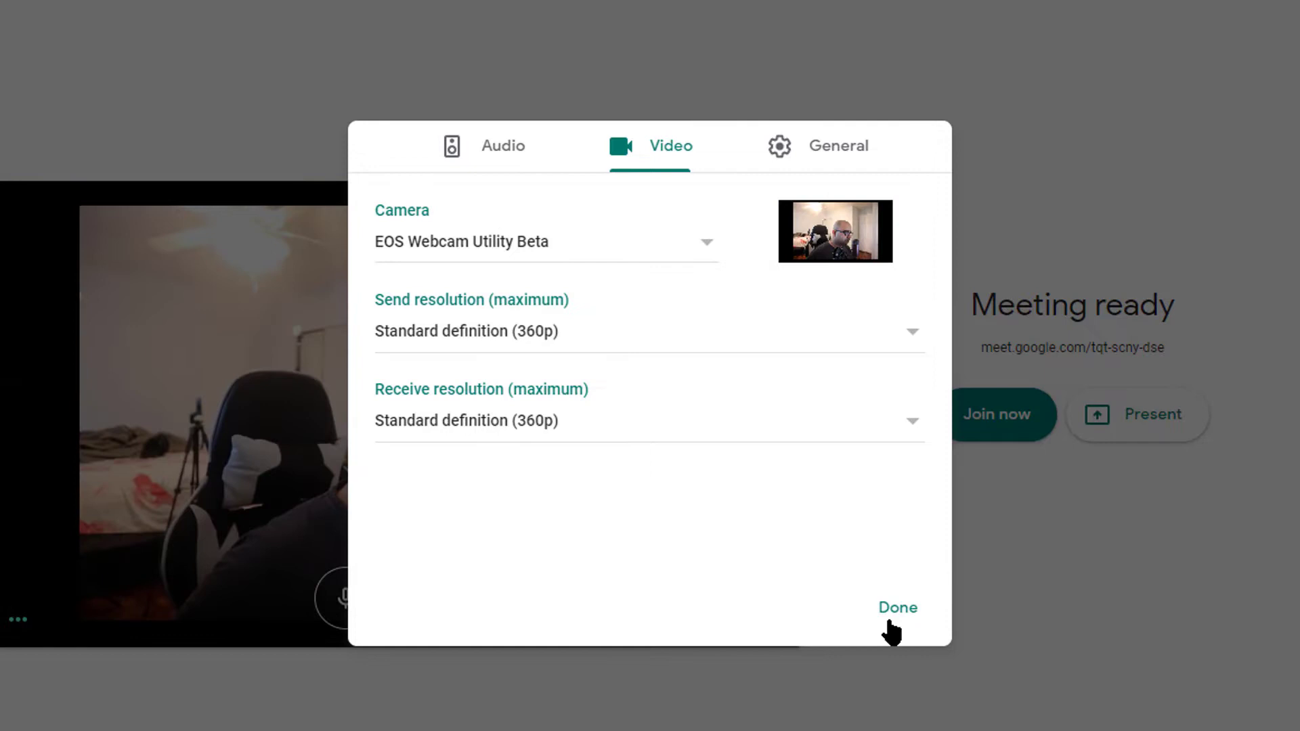
{"action": "left_click", "coordinate": [888, 617]}
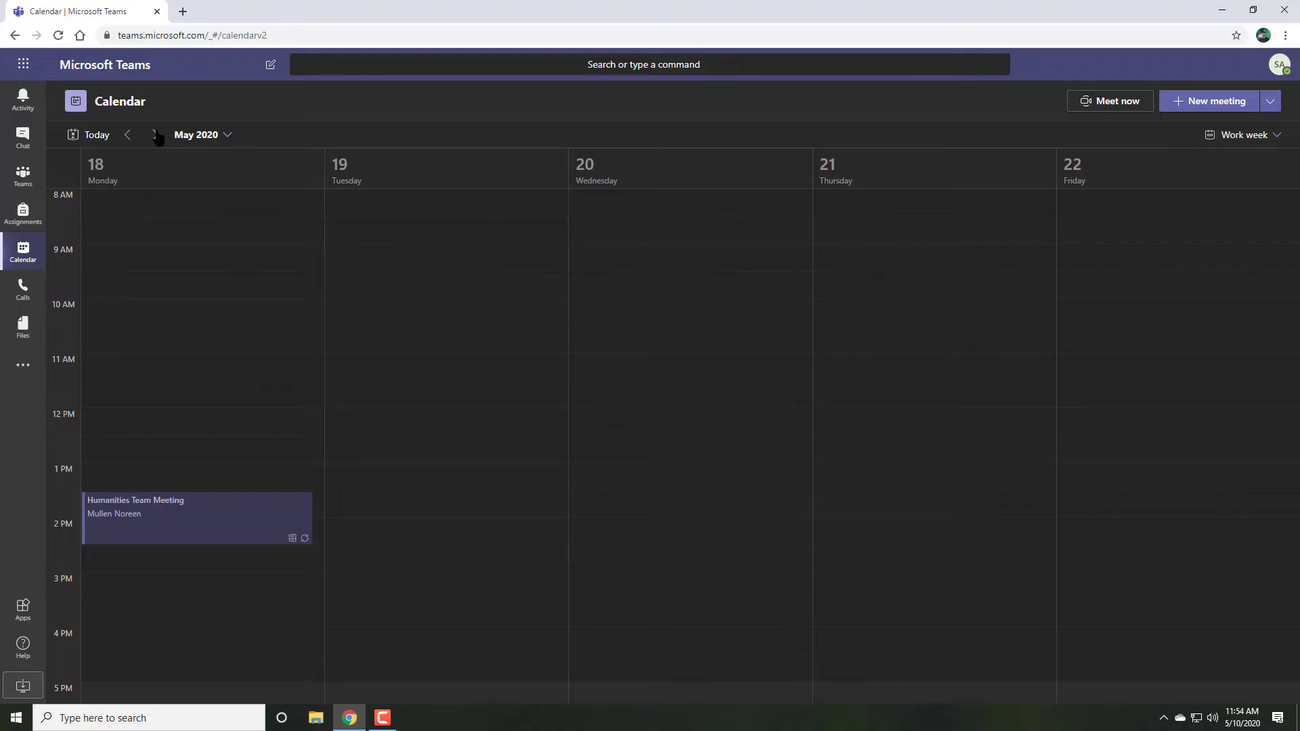
Step: Start a Meet now meeting in Teams and pick EOS Webcam Utility Beta under Devices
{"action": "left_click", "coordinate": [155, 135]}
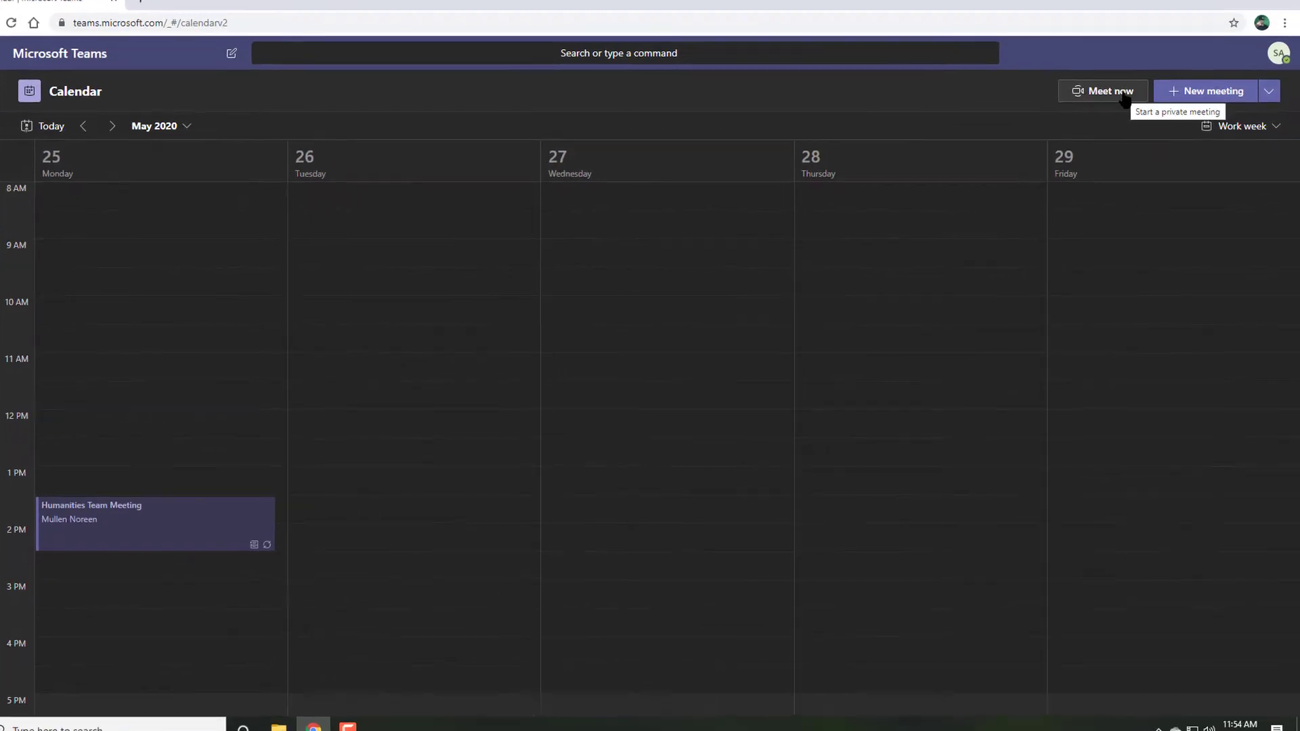
{"action": "left_click", "coordinate": [1117, 101]}
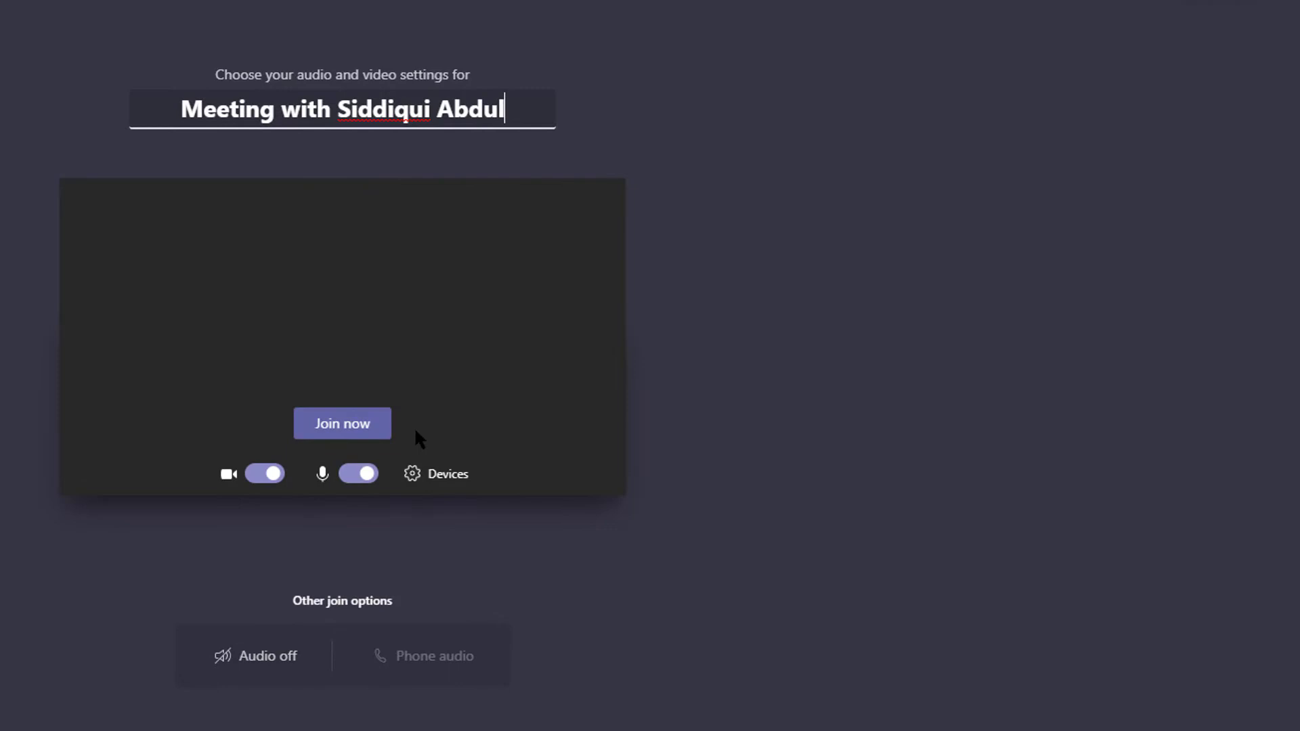
{"action": "left_click", "coordinate": [439, 487]}
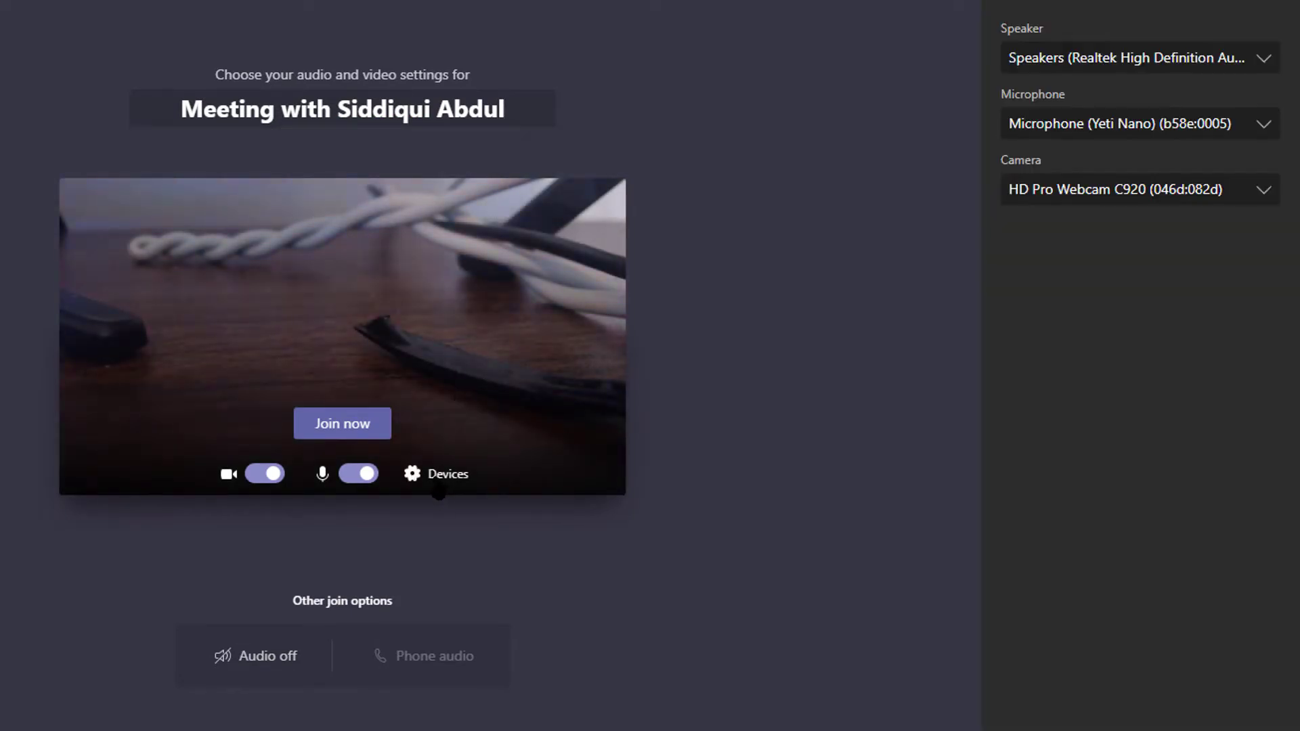
{"action": "left_click", "coordinate": [1113, 204]}
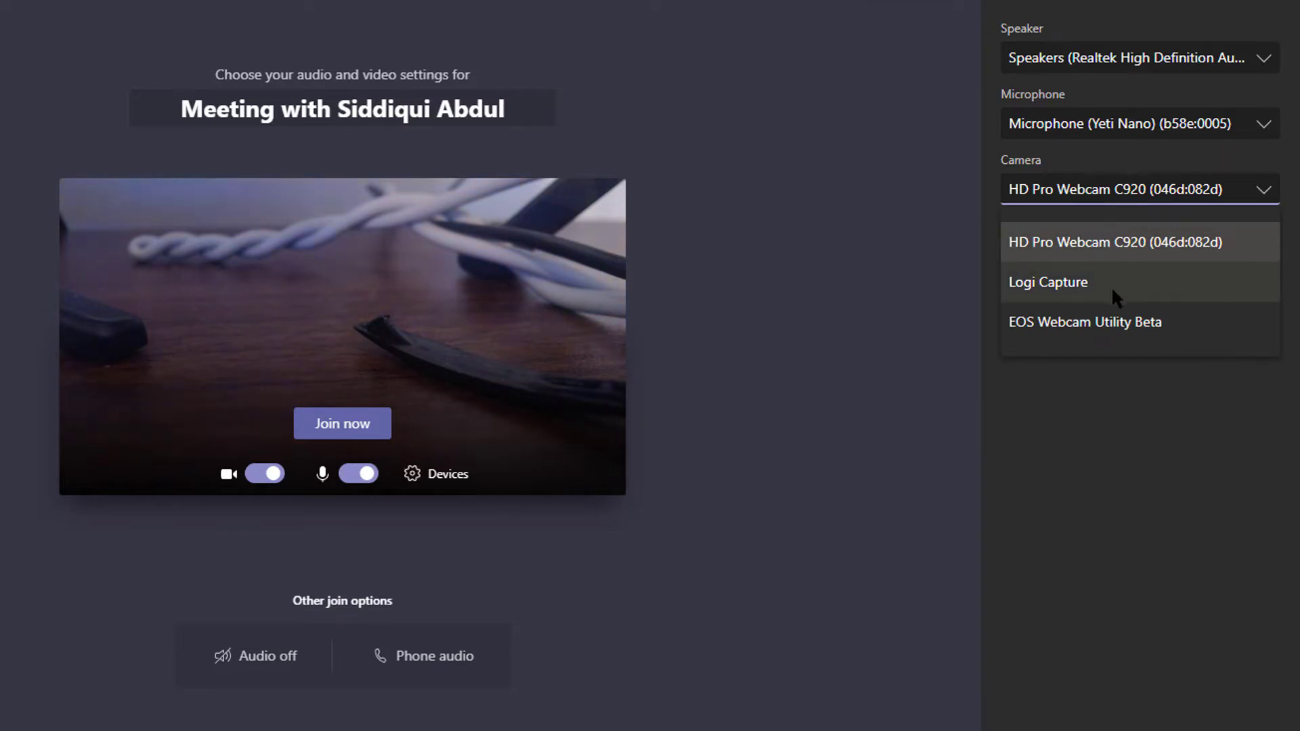
{"action": "left_click", "coordinate": [1102, 320]}
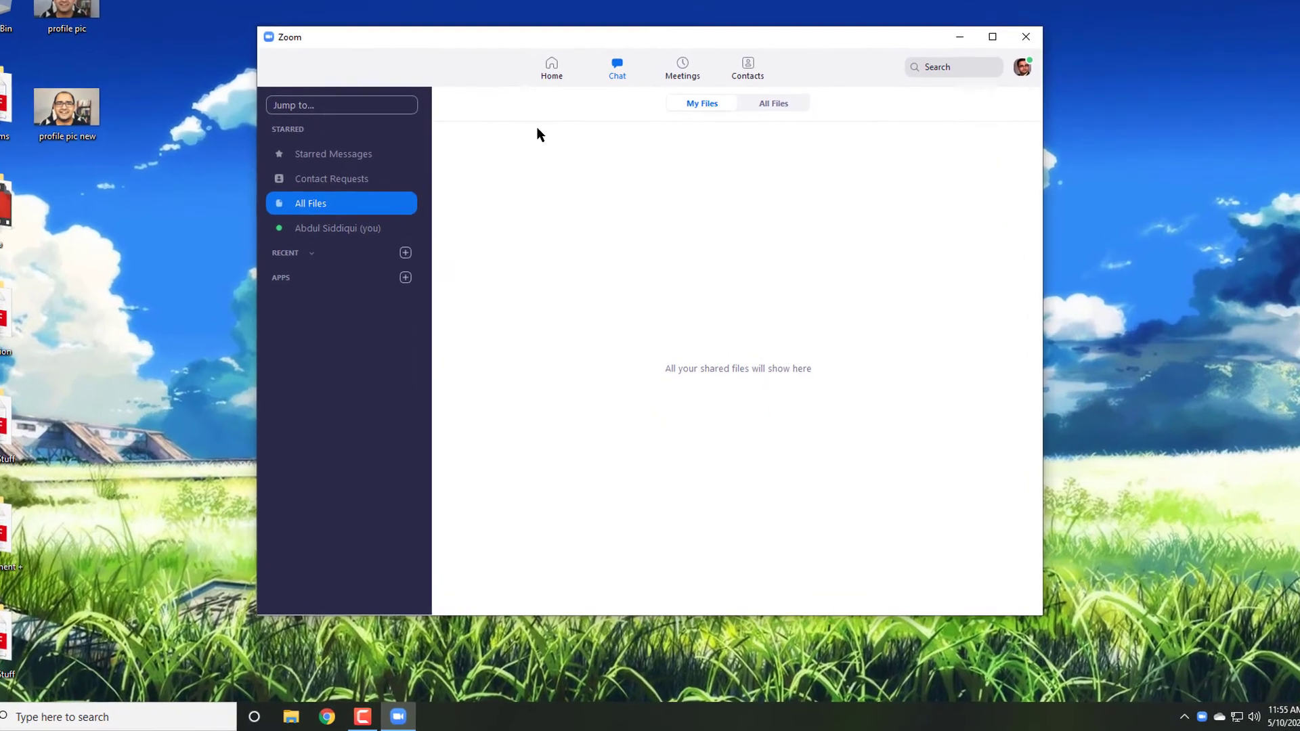
Step: Start a new Zoom meeting from Home and join with computer audio
{"action": "left_click", "coordinate": [552, 68]}
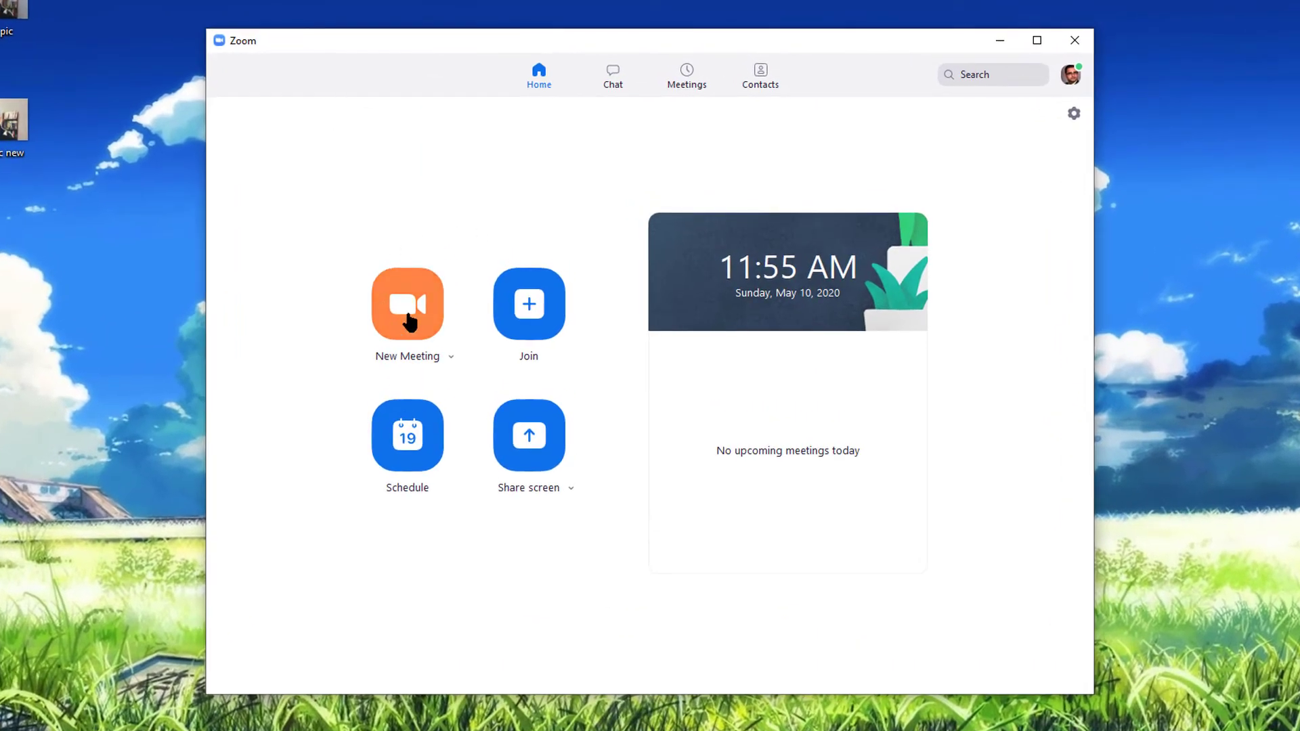
{"action": "left_click", "coordinate": [408, 318]}
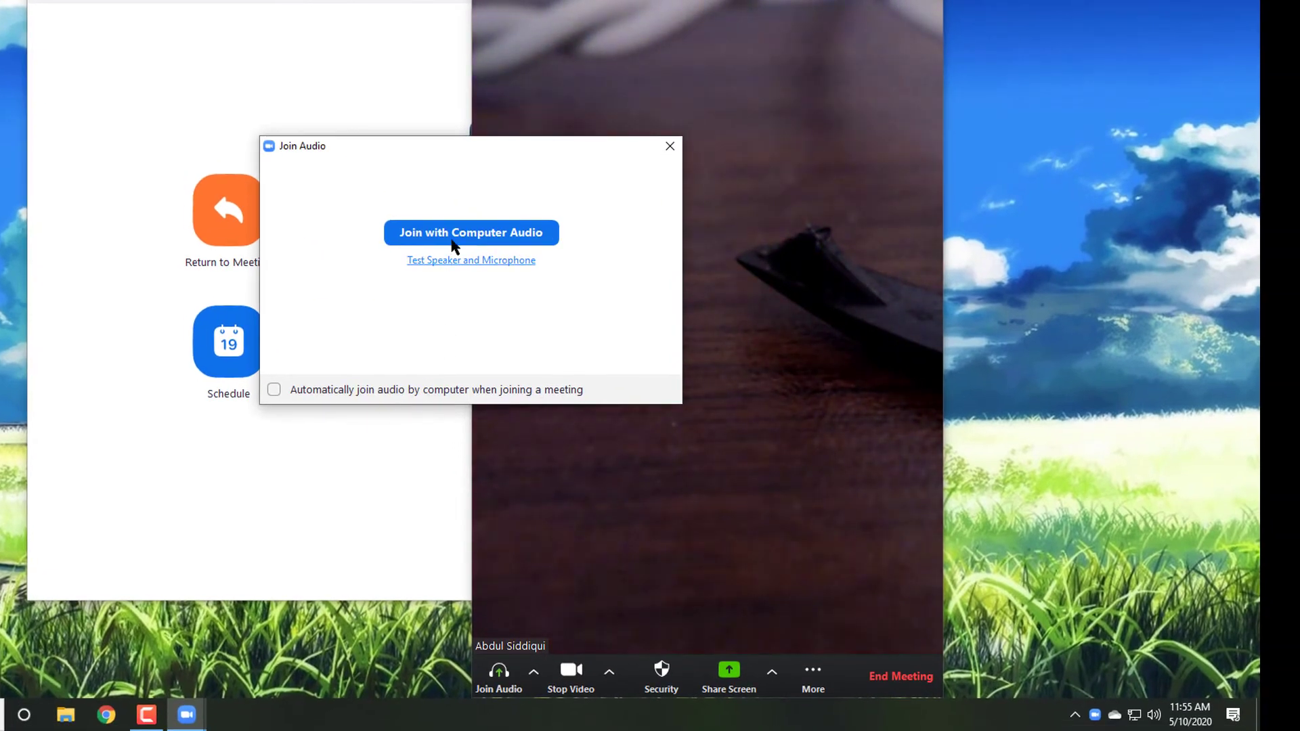
{"action": "left_click", "coordinate": [452, 240]}
Step: Widen the meeting window and switch the video camera to EOS Webcam Utility Beta
{"action": "left_click_drag", "start_coordinate": [476, 225], "coordinate": [74, 171]}
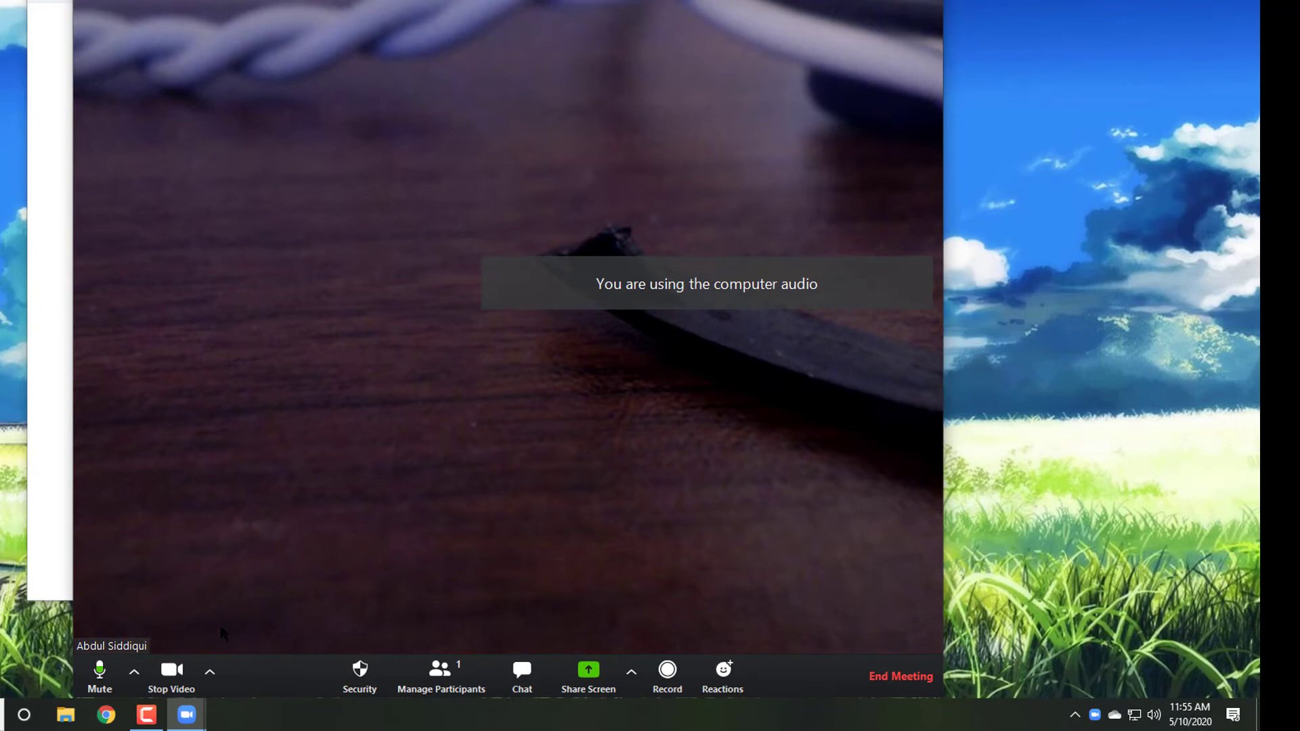
{"action": "left_click", "coordinate": [209, 671]}
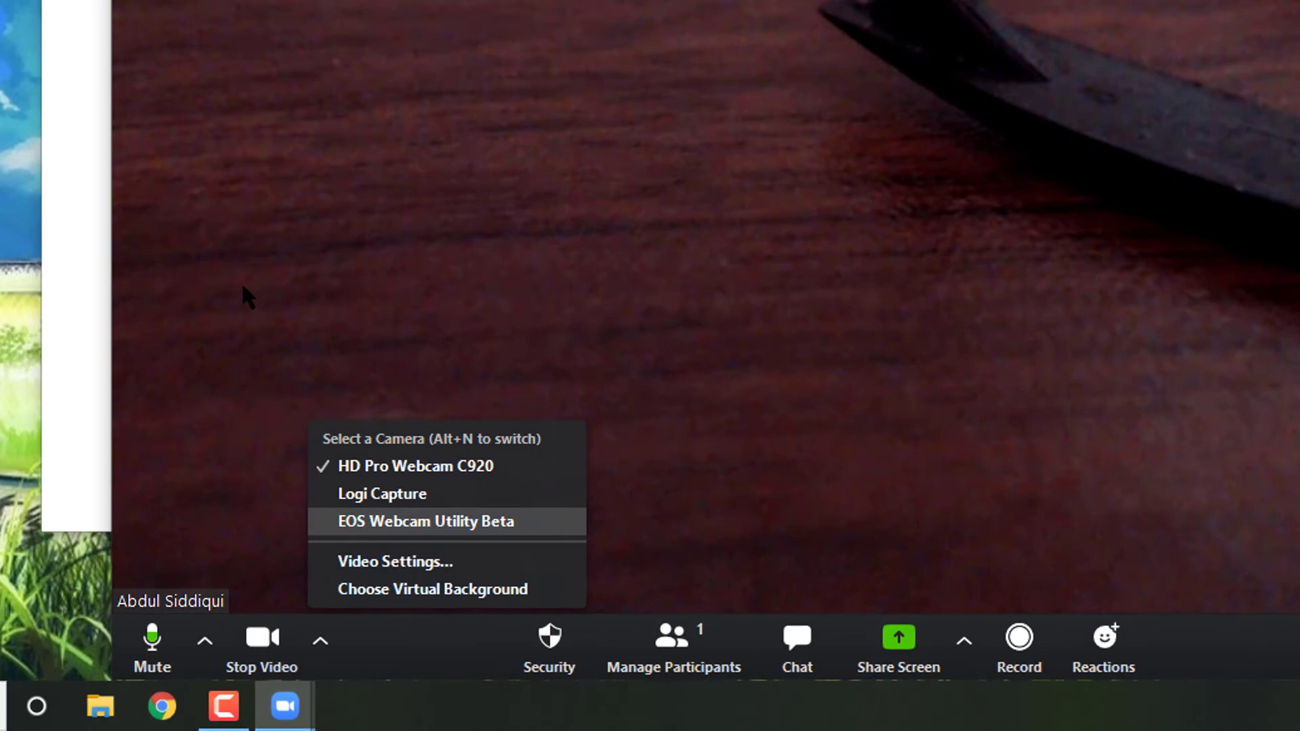
{"action": "key", "text": "Return"}
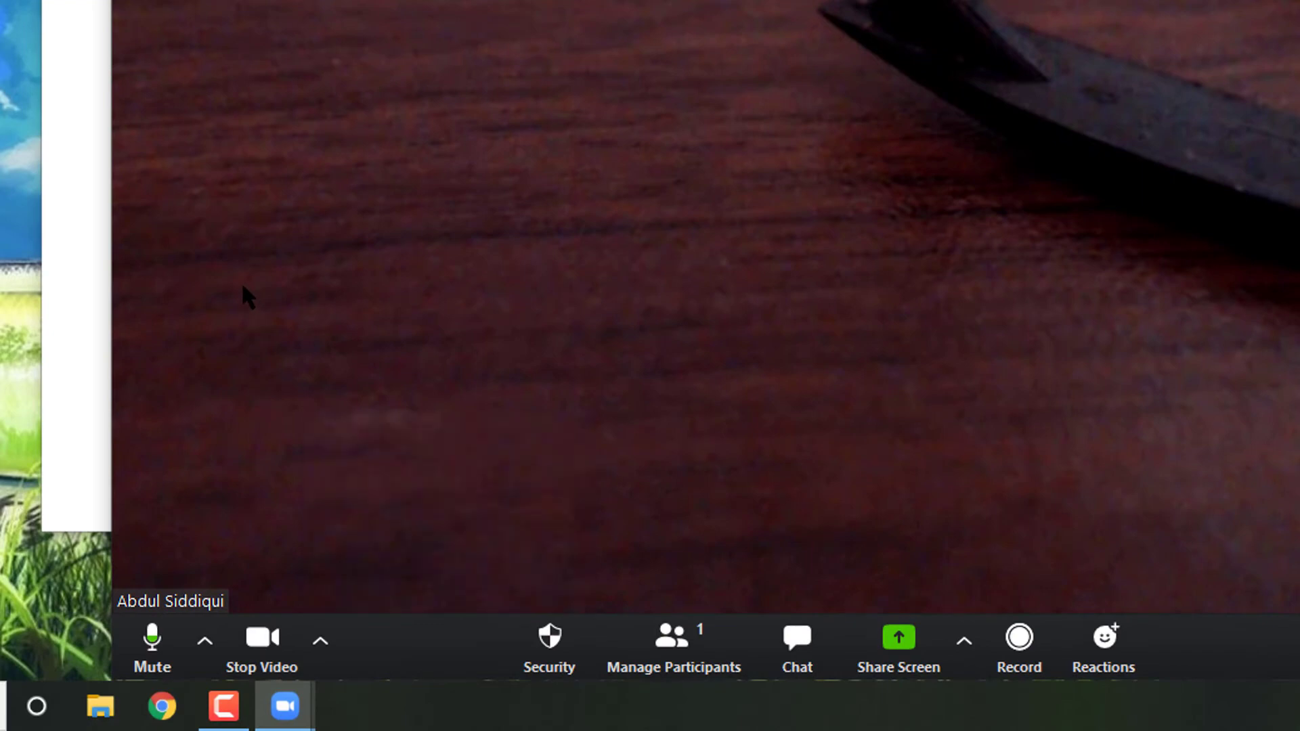